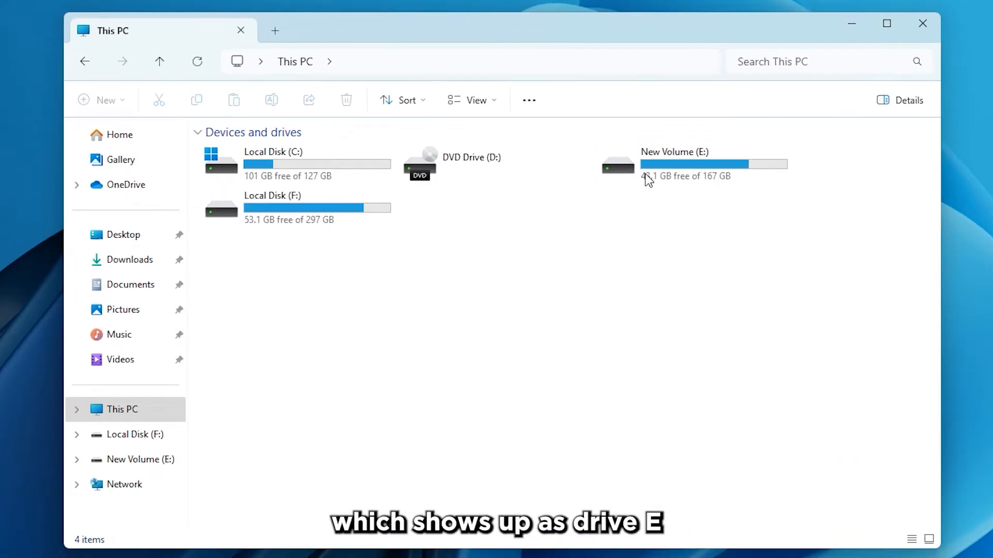
Search 'control', open Control Panel in Category view, and go to Backup and Restore (Windows 7)
left_click(595, 199)
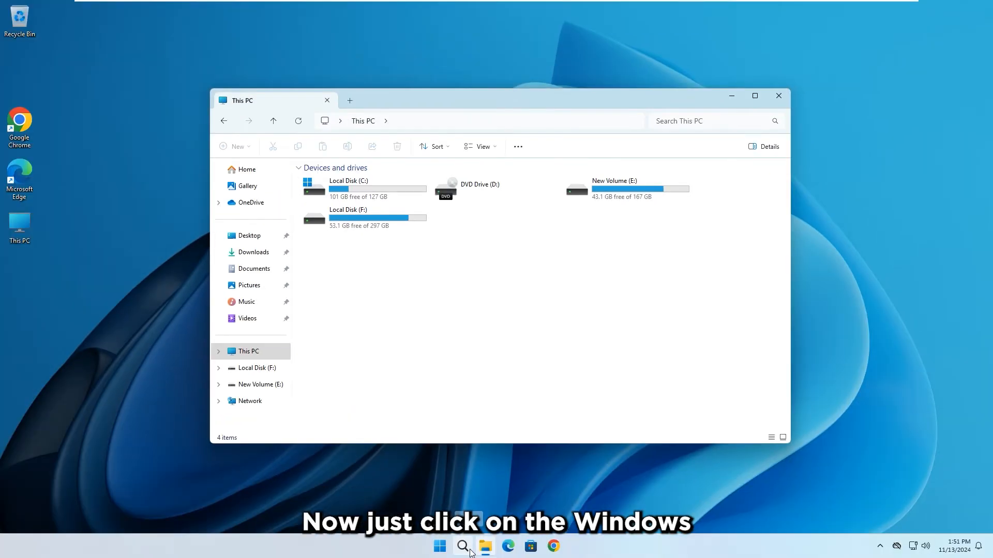
left_click(470, 551)
type("control")
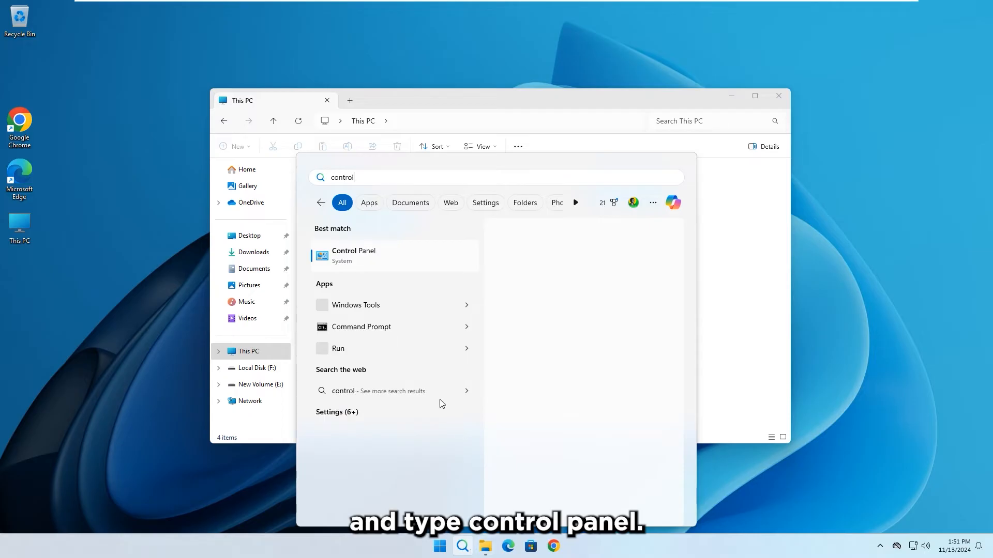
left_click(515, 334)
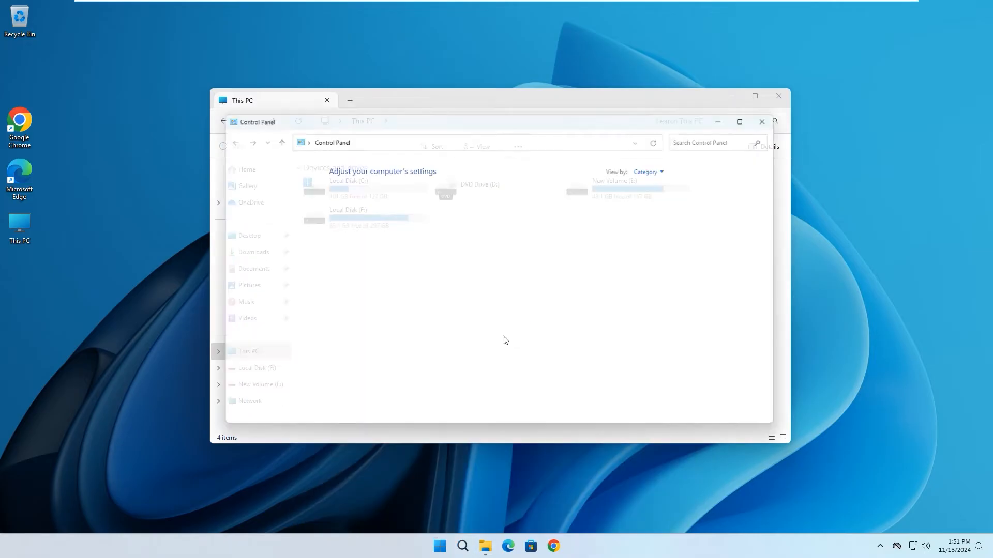
left_click(662, 167)
left_click(655, 180)
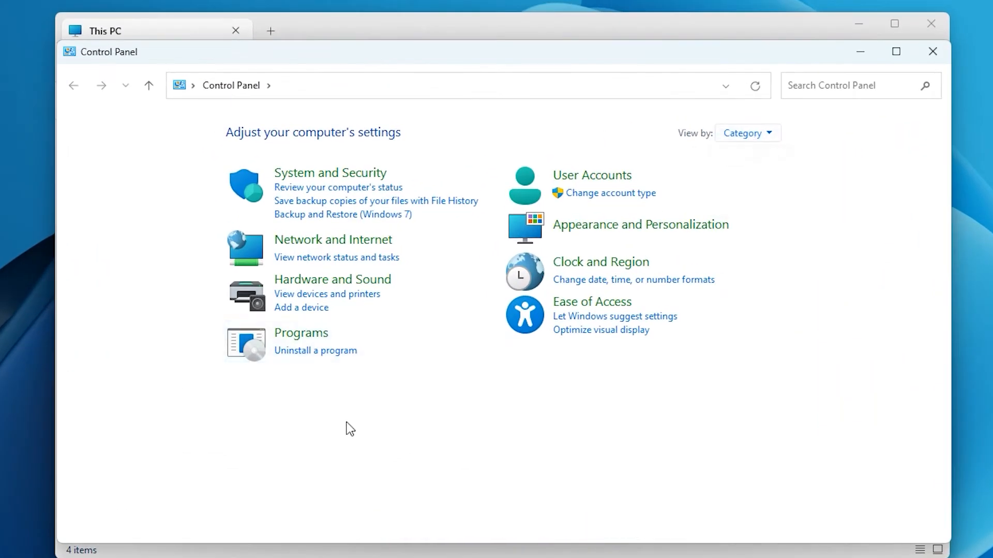
left_click(351, 214)
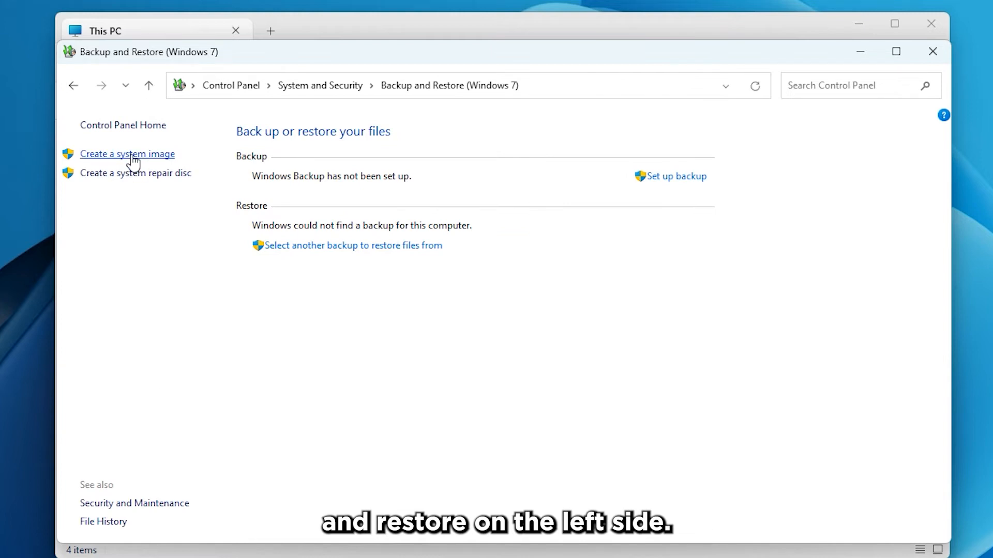
Start a system image saved to Local Disk (F:), including the EFI, C: and Recovery partitions
left_click(132, 155)
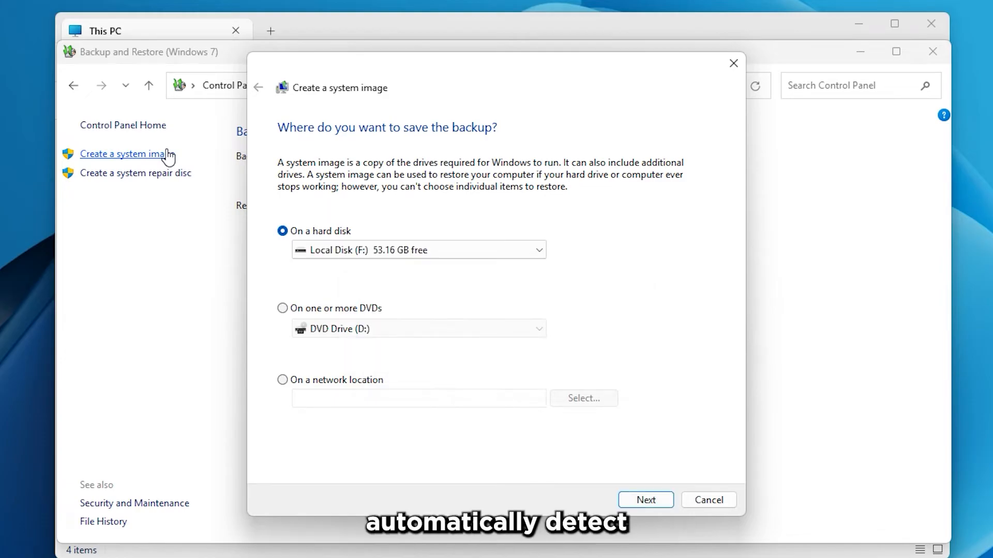
left_click(430, 254)
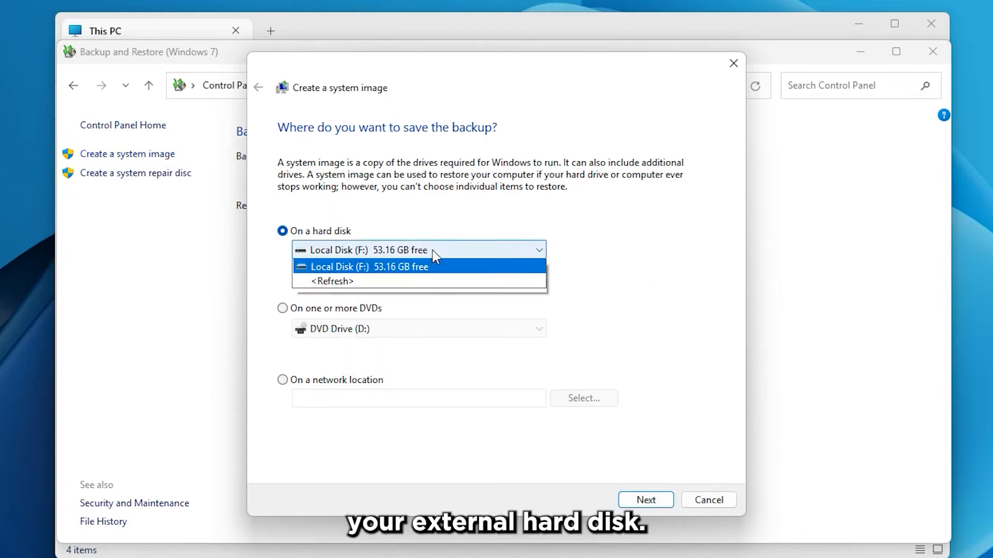
left_click(420, 282)
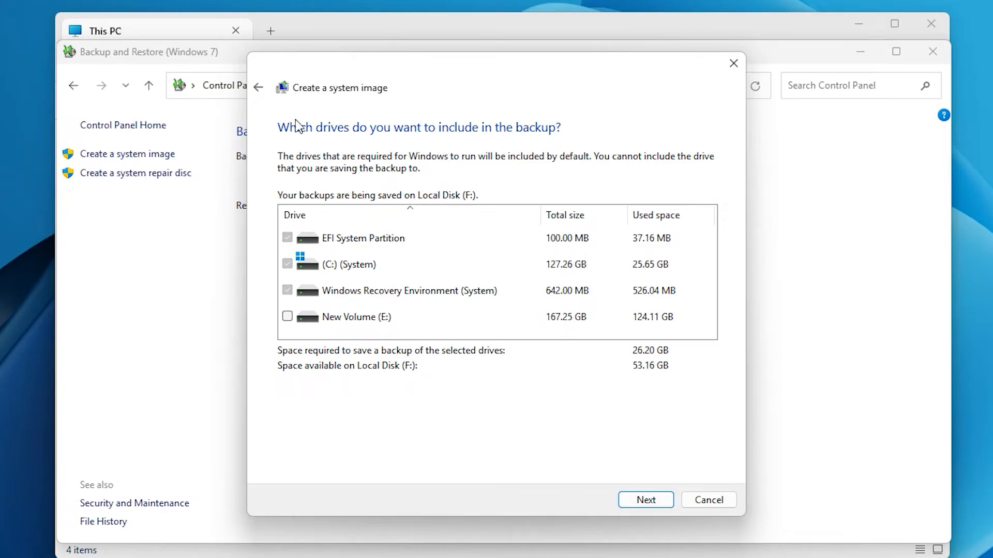
left_click(342, 265)
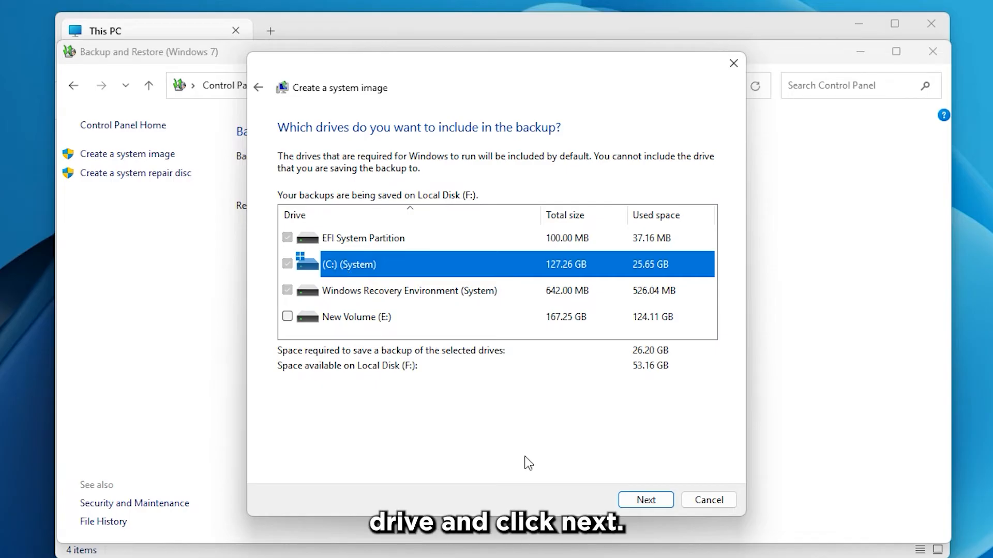
left_click(647, 500)
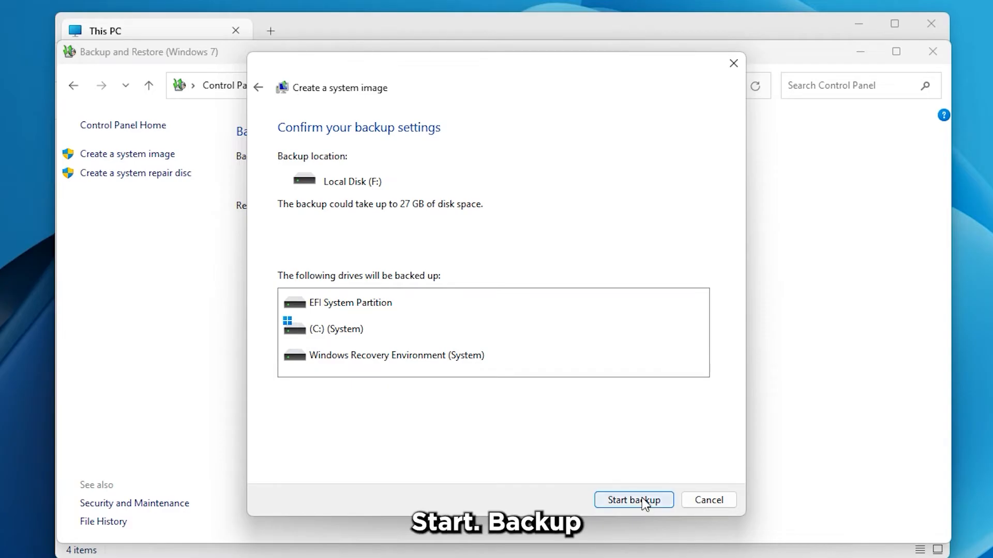
Run the system image backup, decline the system repair disc, and close the completed wizard
left_click(644, 501)
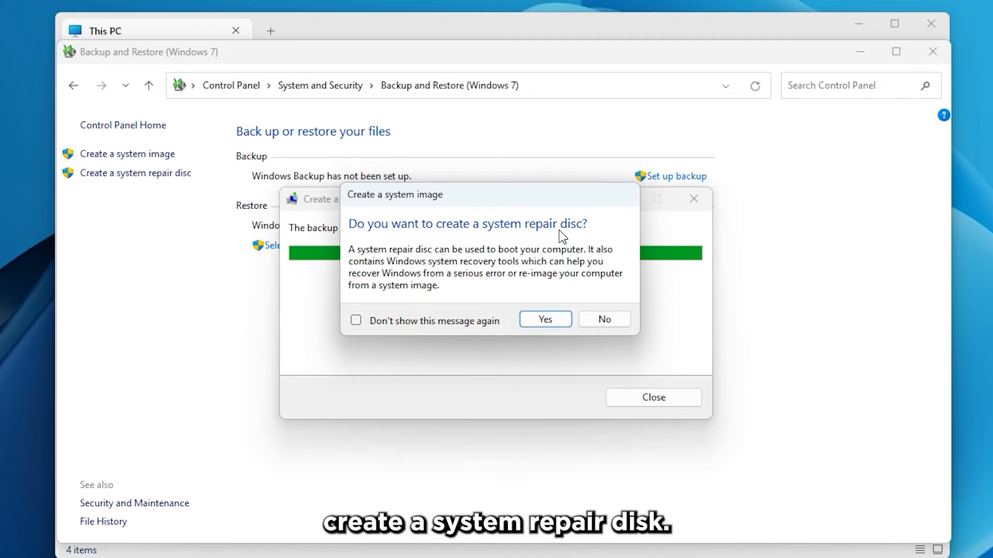
left_click(613, 318)
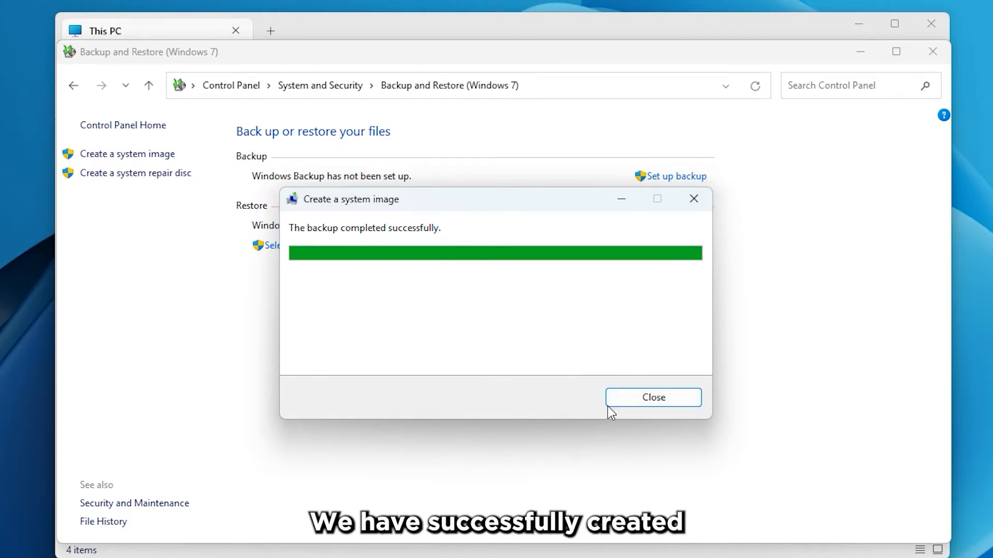
left_click(653, 396)
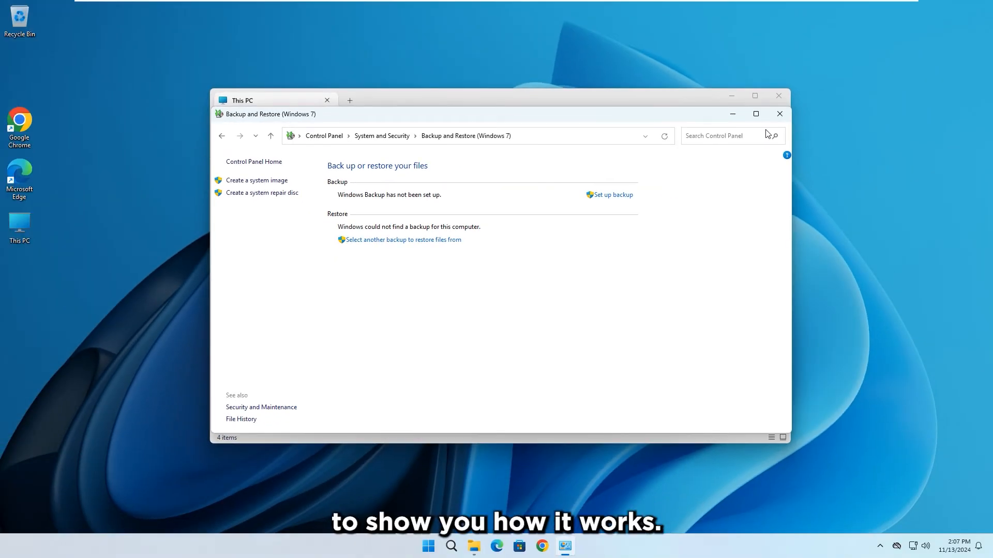
Close Backup and Restore and This PC, then select rufus-4.6 and HBCD_PE_x64 in Downloads
left_click(779, 113)
left_click(781, 93)
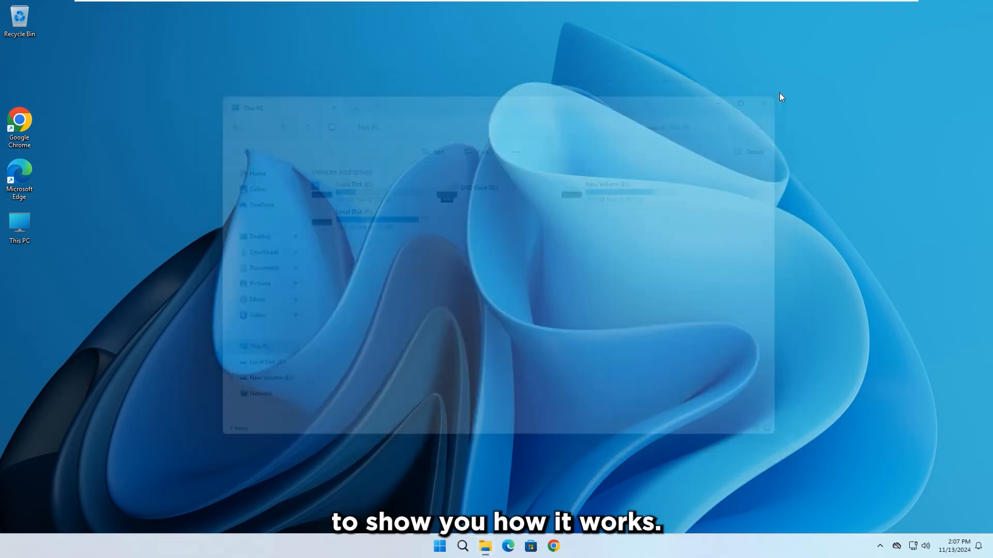
left_click(260, 253)
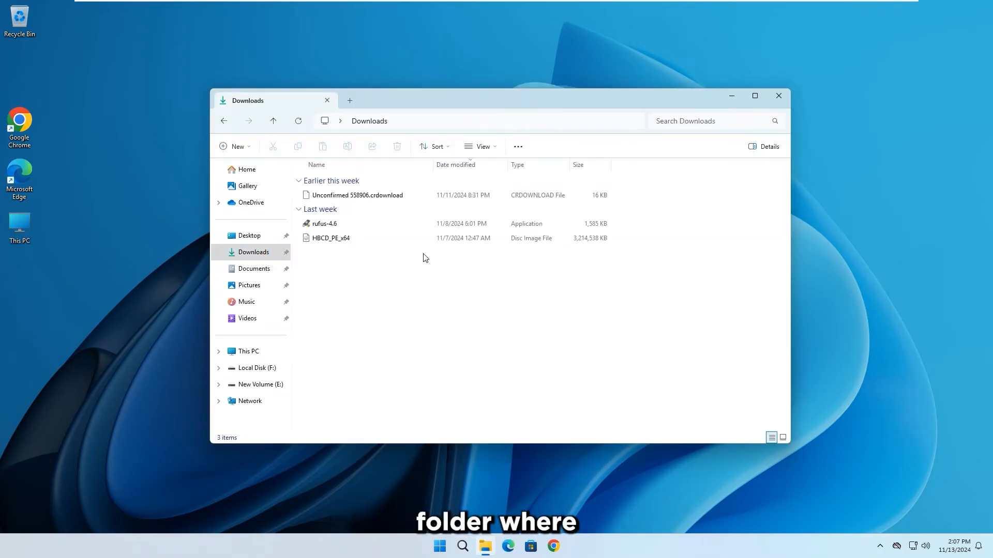
left_click_drag(372, 283, 321, 226)
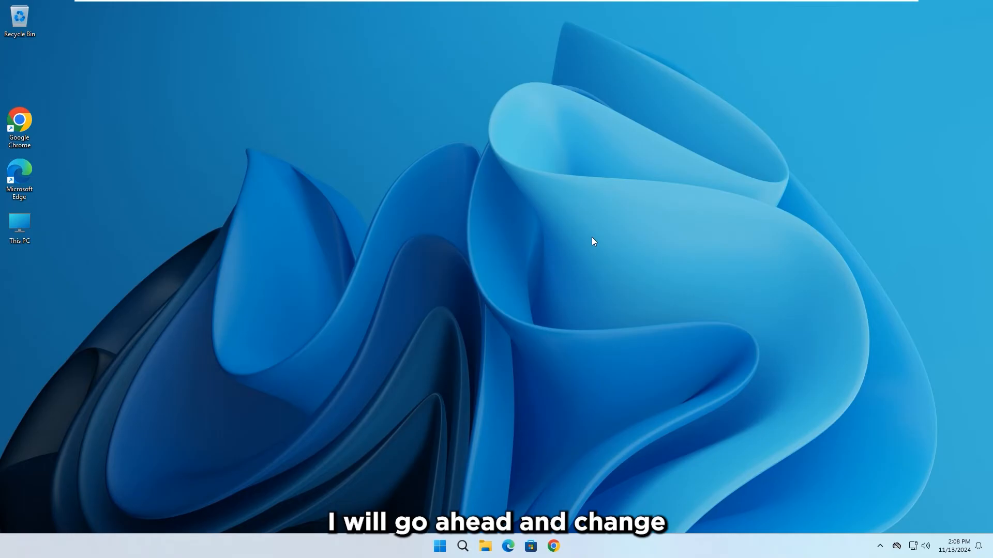
Apply the Sunrise lake theme from desktop Personalization and minimize Settings to see the wallpaper
right_click(592, 241)
left_click(614, 242)
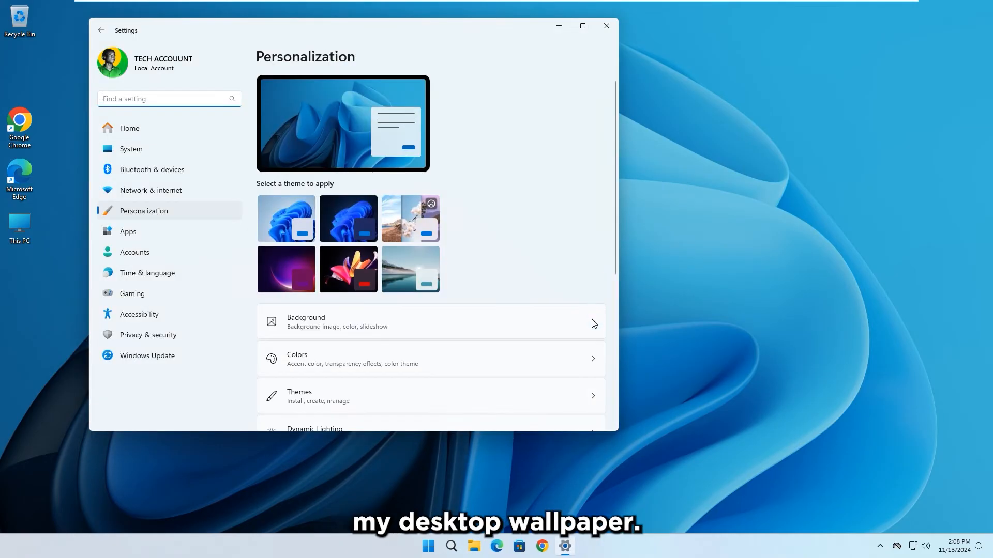
left_click(393, 210)
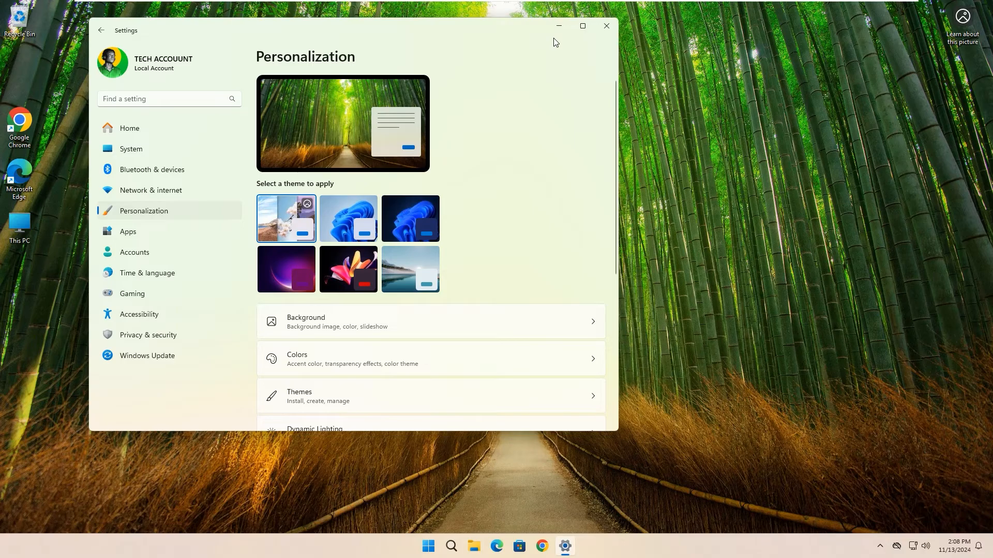
left_click(397, 275)
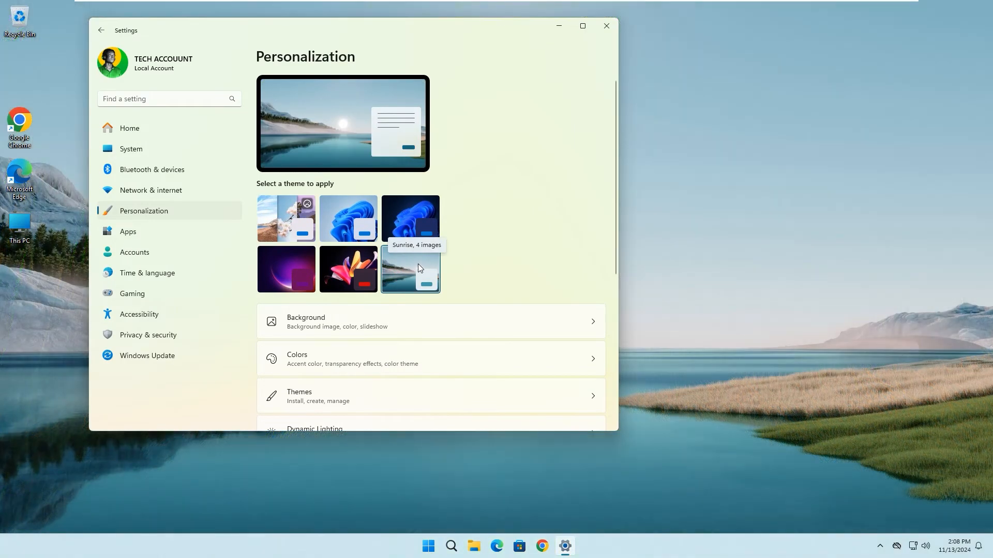
left_click(559, 27)
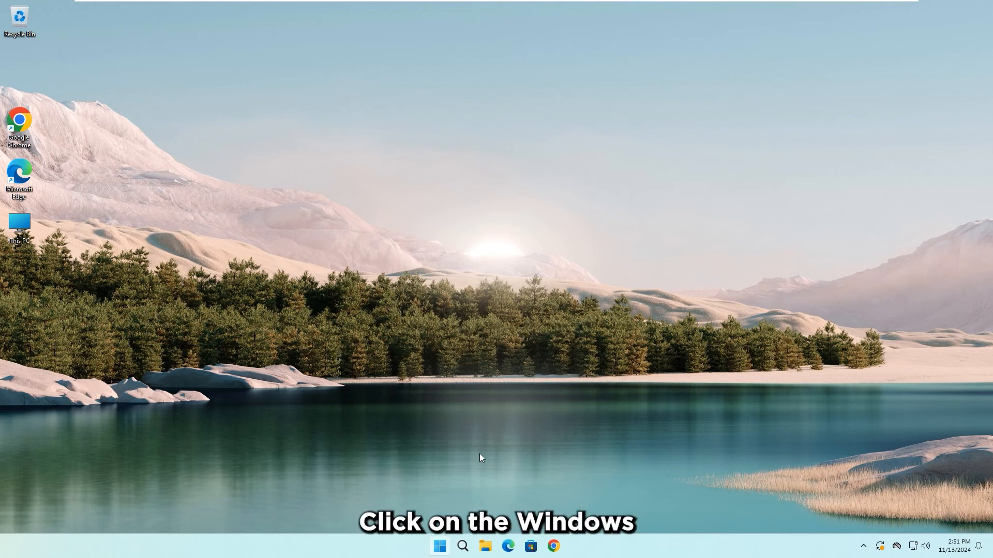
From Settings > System > Recovery, restart the PC now into Advanced startup
key("super")
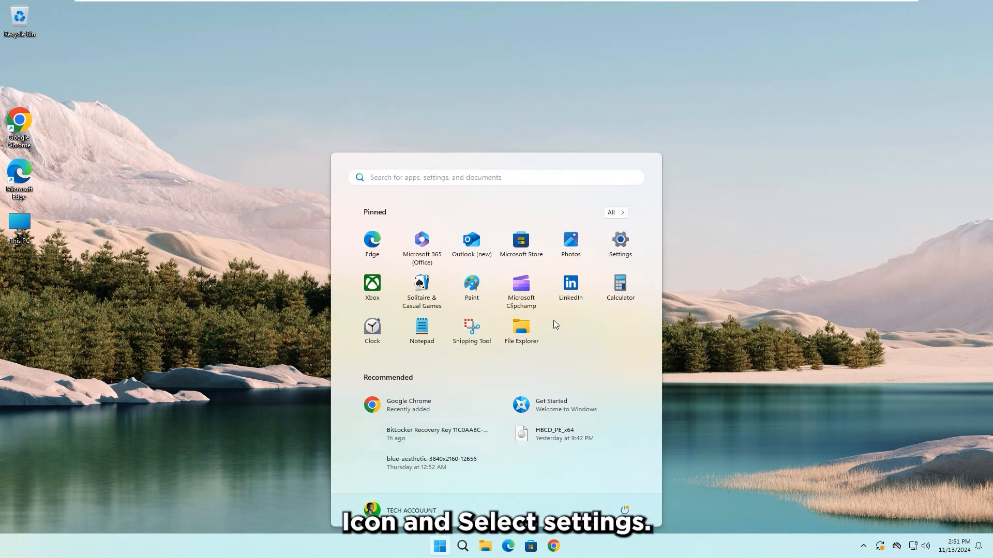
left_click(613, 253)
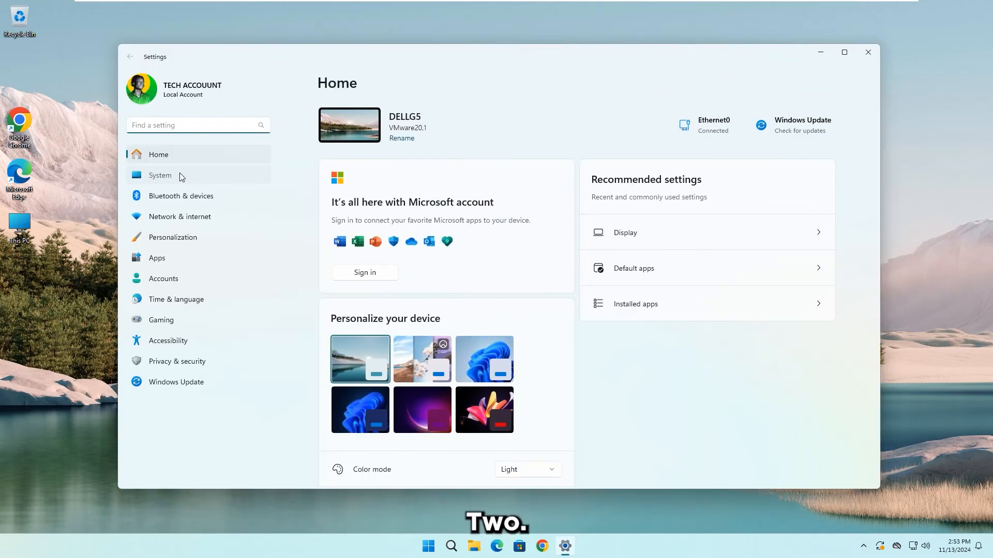
left_click(180, 175)
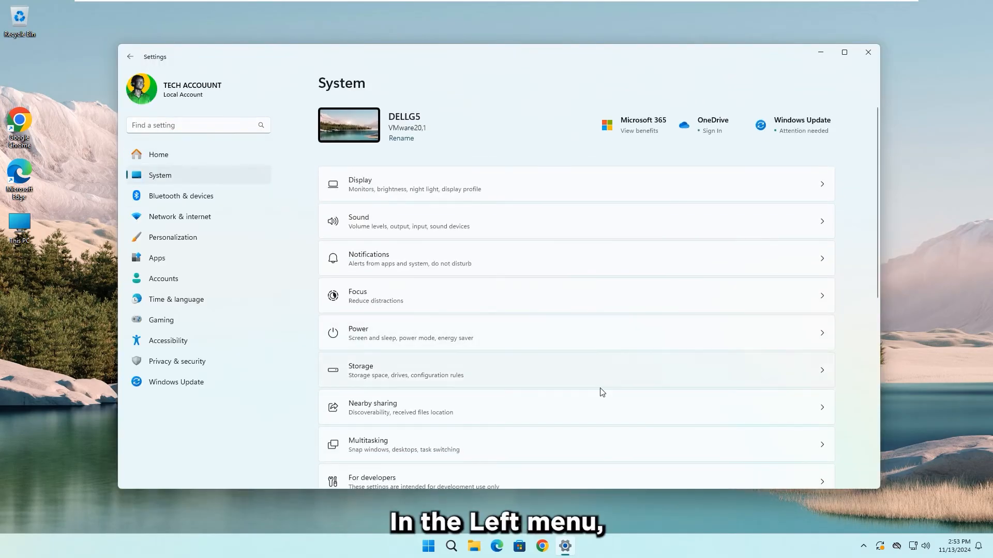
scroll(602, 392, "down", 5)
scroll(604, 393, "down", 3)
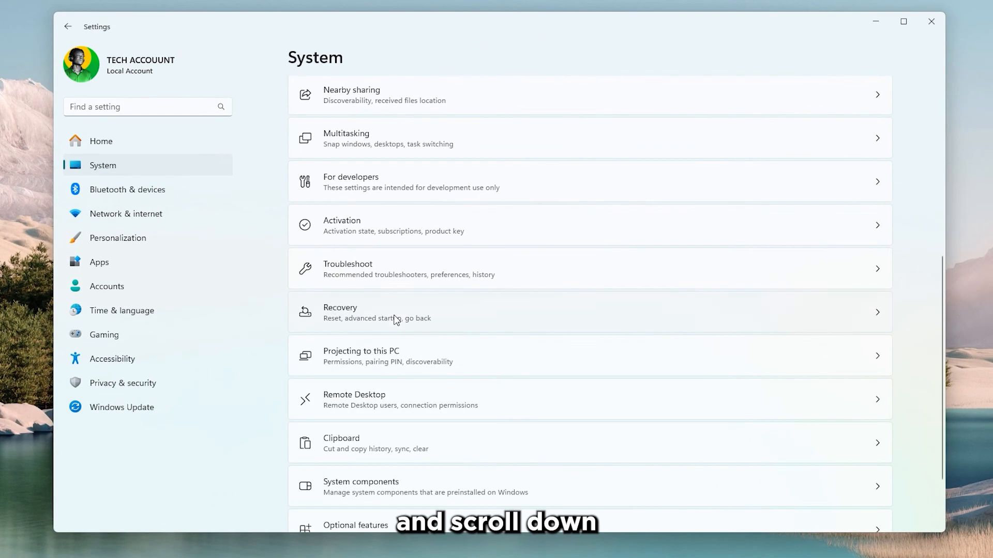
left_click(395, 318)
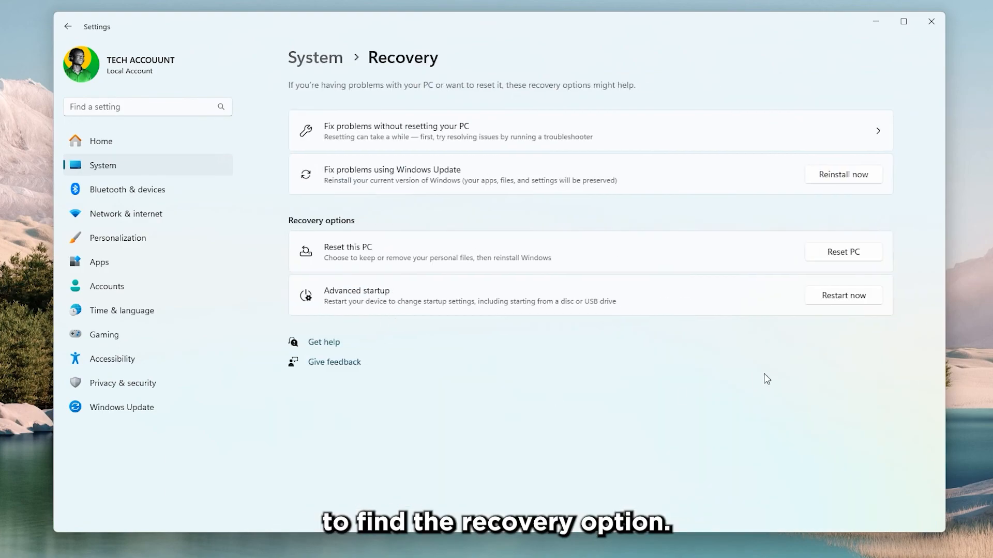
left_click(863, 295)
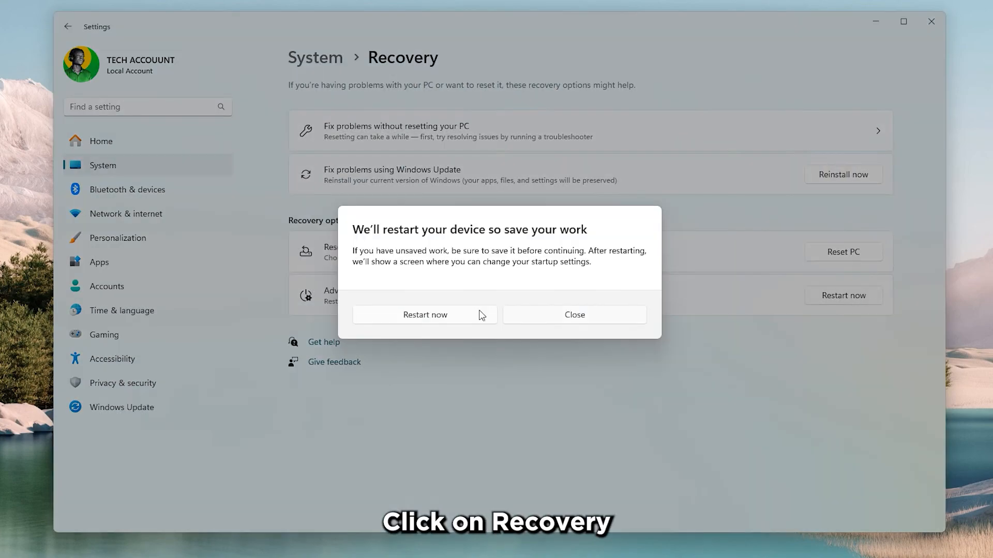
left_click(455, 318)
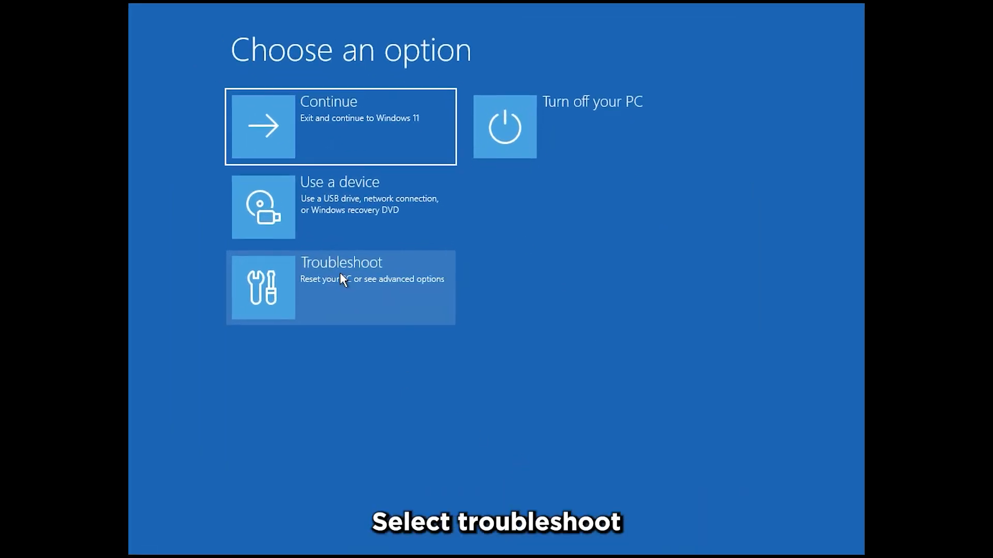
Go through Troubleshoot > Advanced options > See more recovery options to reach System Image Recovery
left_click(341, 279)
left_click(337, 209)
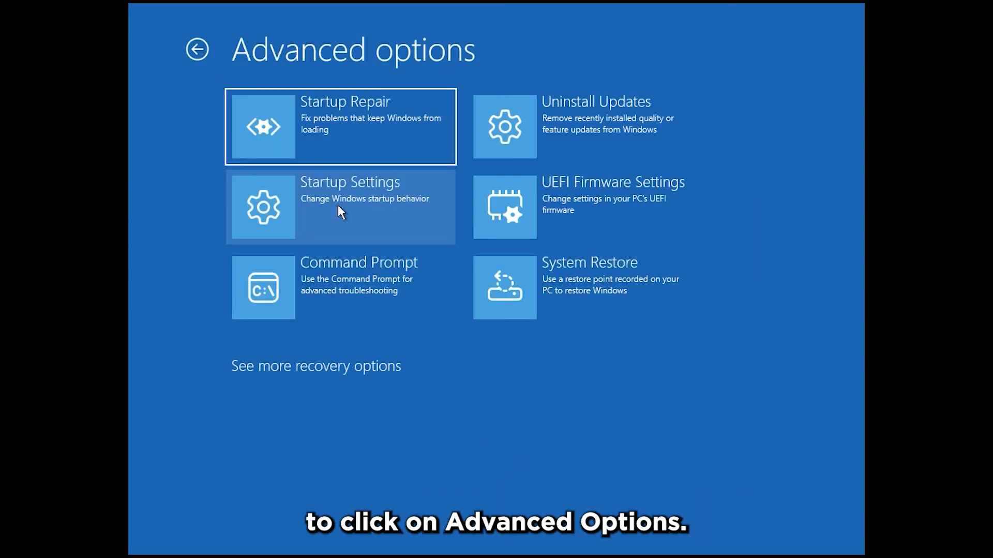
left_click(333, 373)
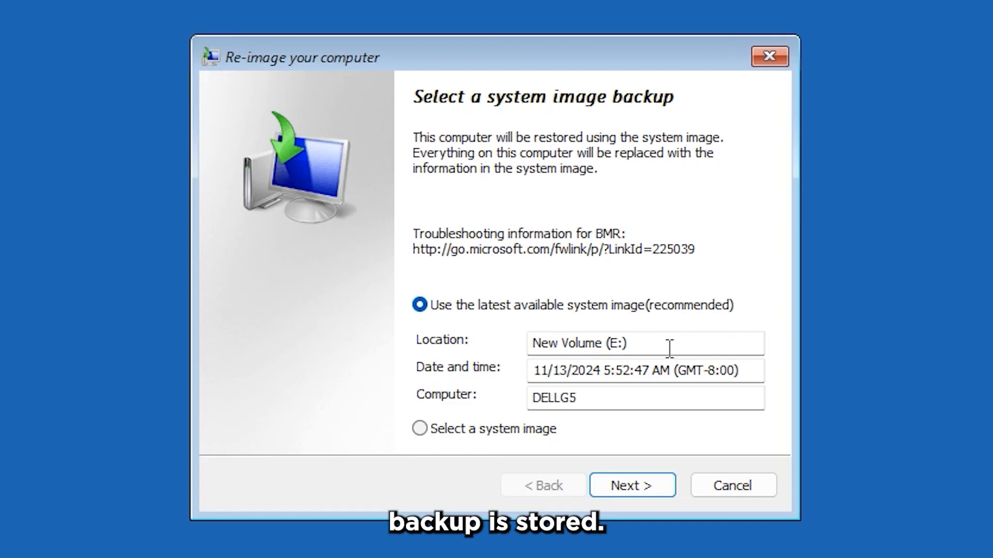
Re-image the computer from the latest system image with default options, confirming the drive overwrite
left_click(629, 479)
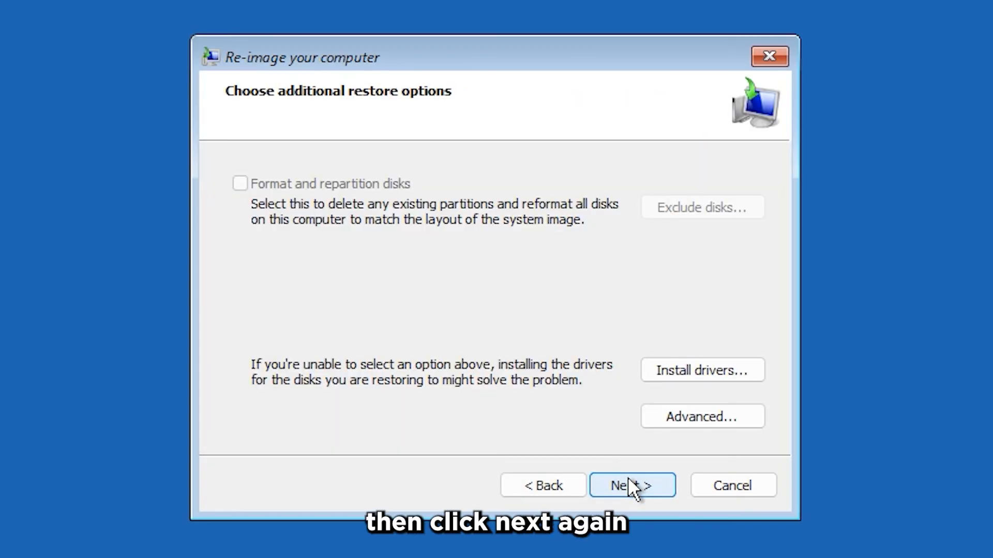
left_click(628, 478)
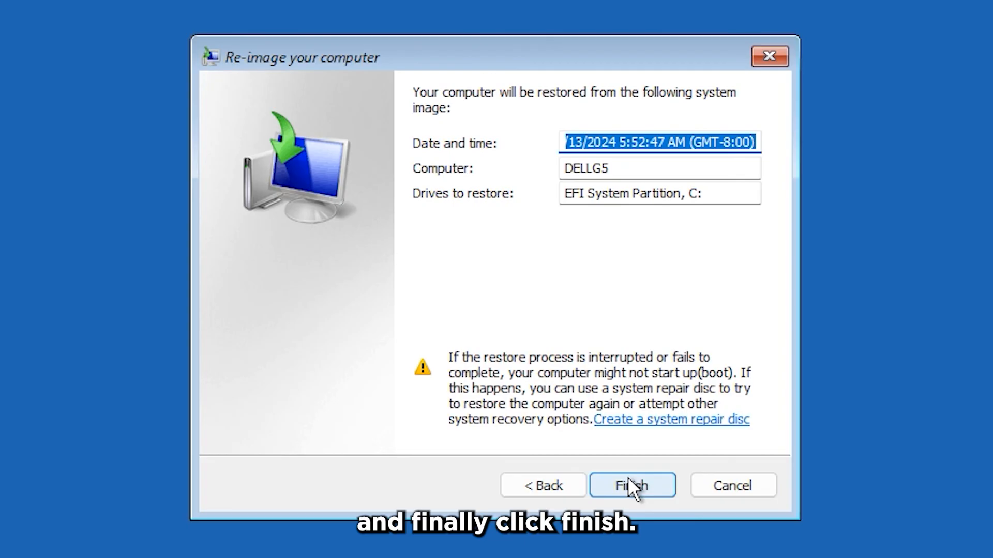
left_click(629, 478)
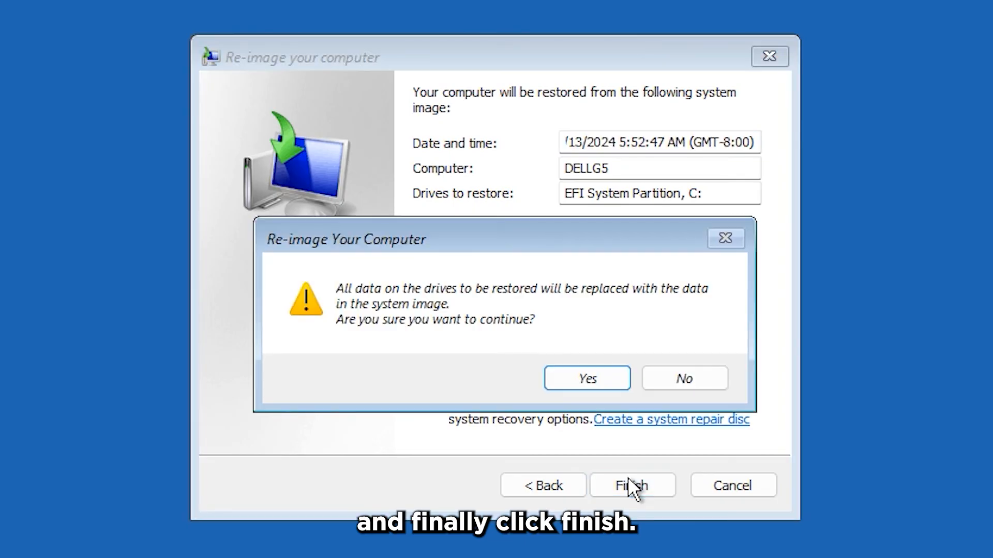
left_click(568, 375)
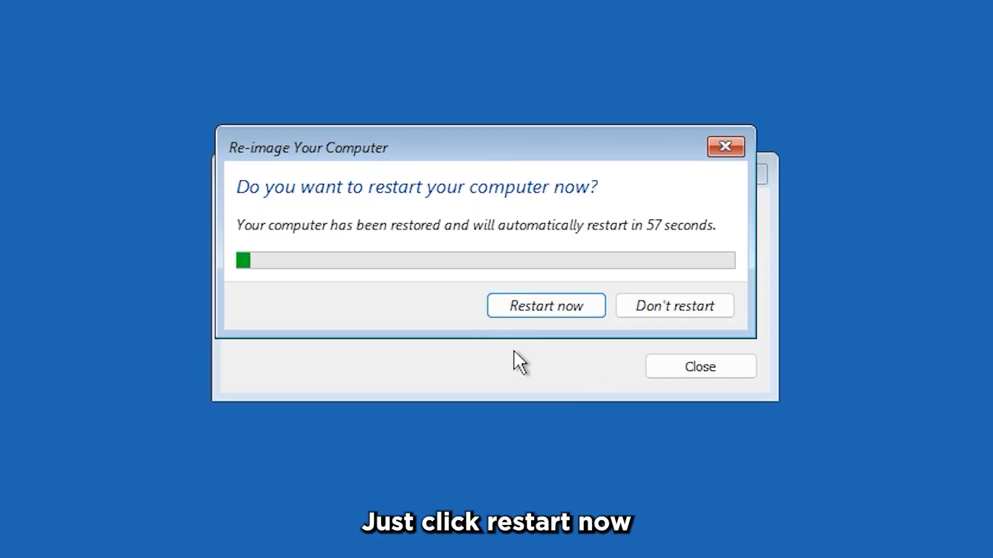
Restart the restored computer and sign in with the account password
left_click_drag(507, 130, 518, 179)
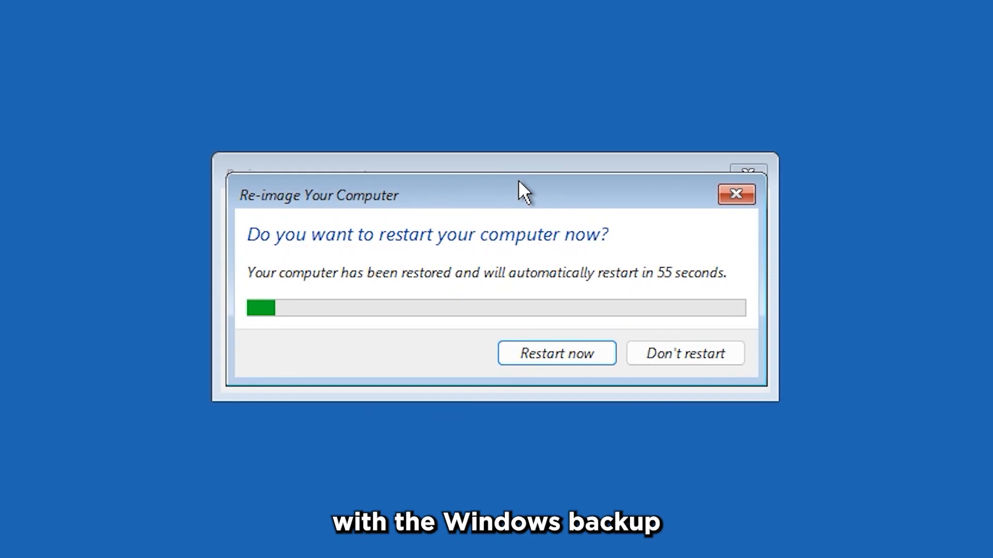
left_click(557, 353)
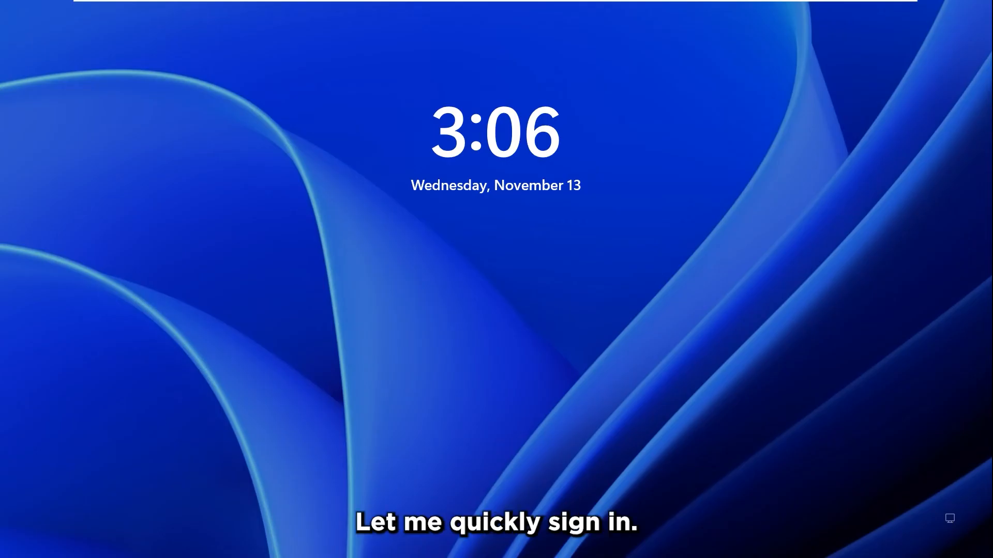
key("space")
type("123")
key("Return")
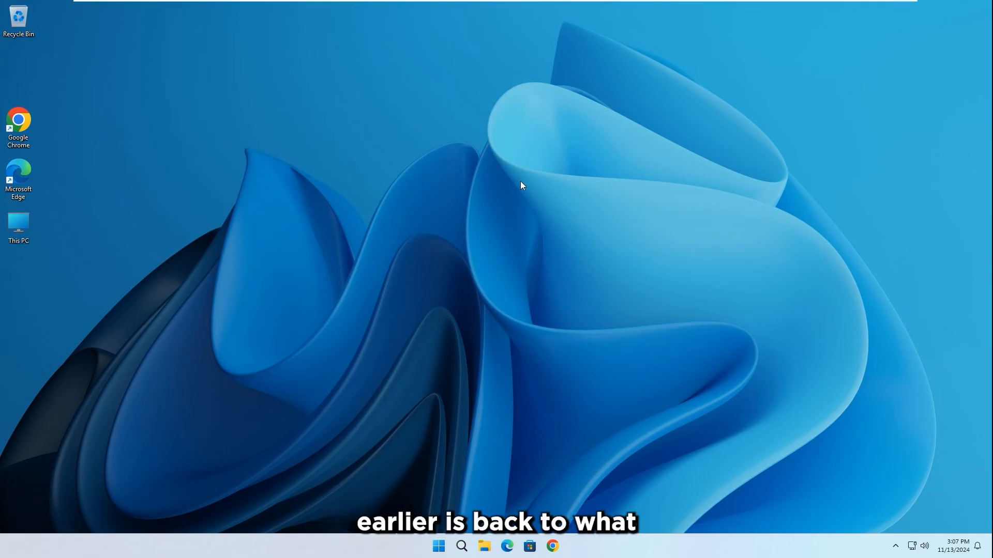
left_click(484, 547)
left_click(252, 252)
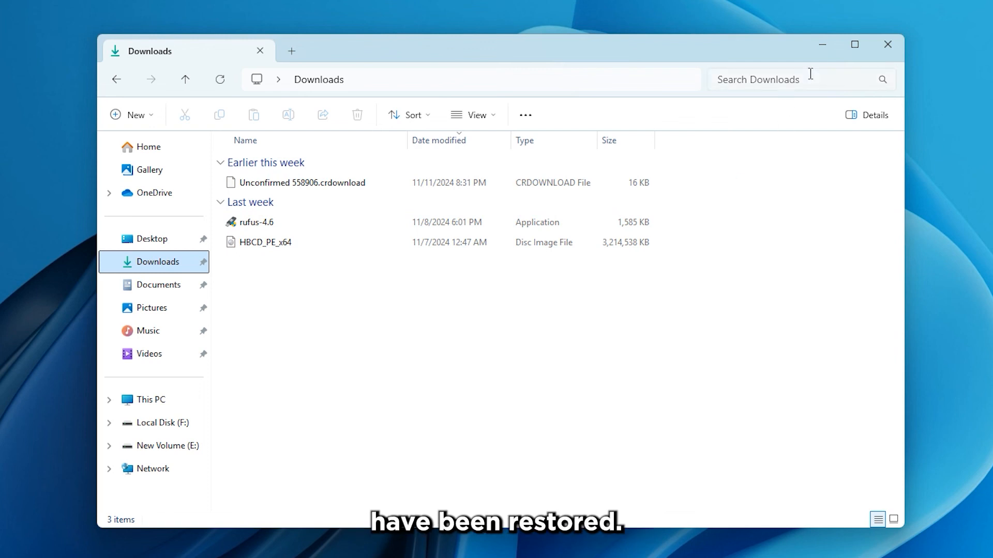
left_click(823, 45)
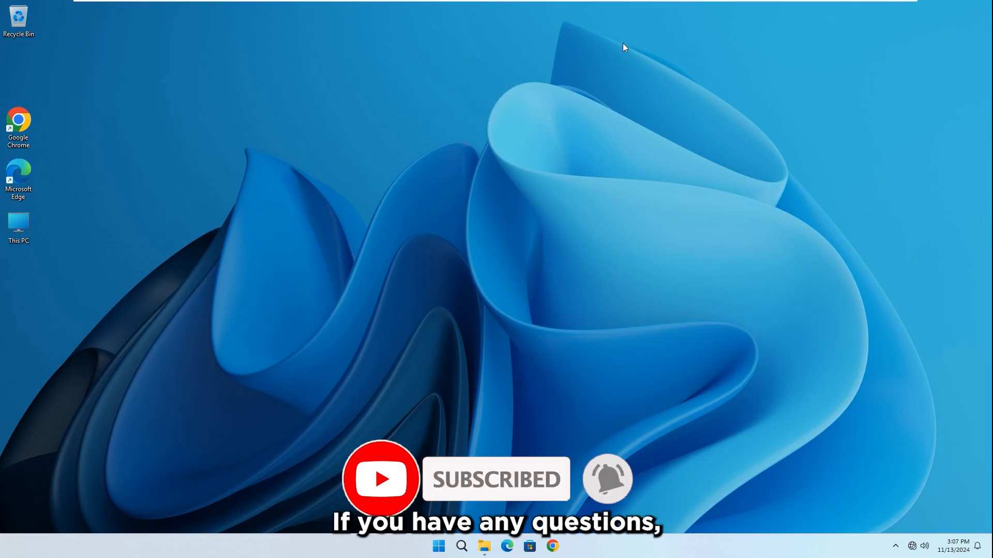
mouse_move(582, 2)
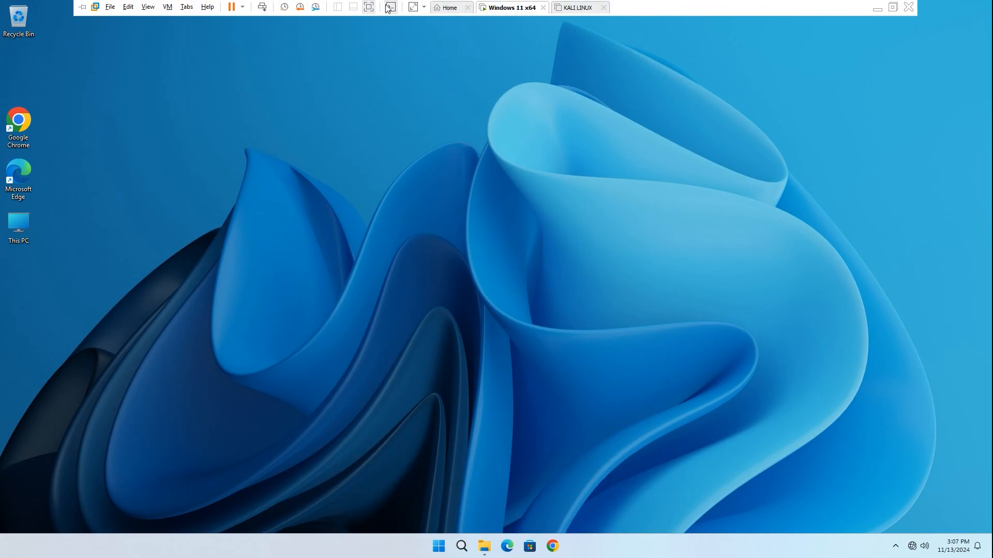